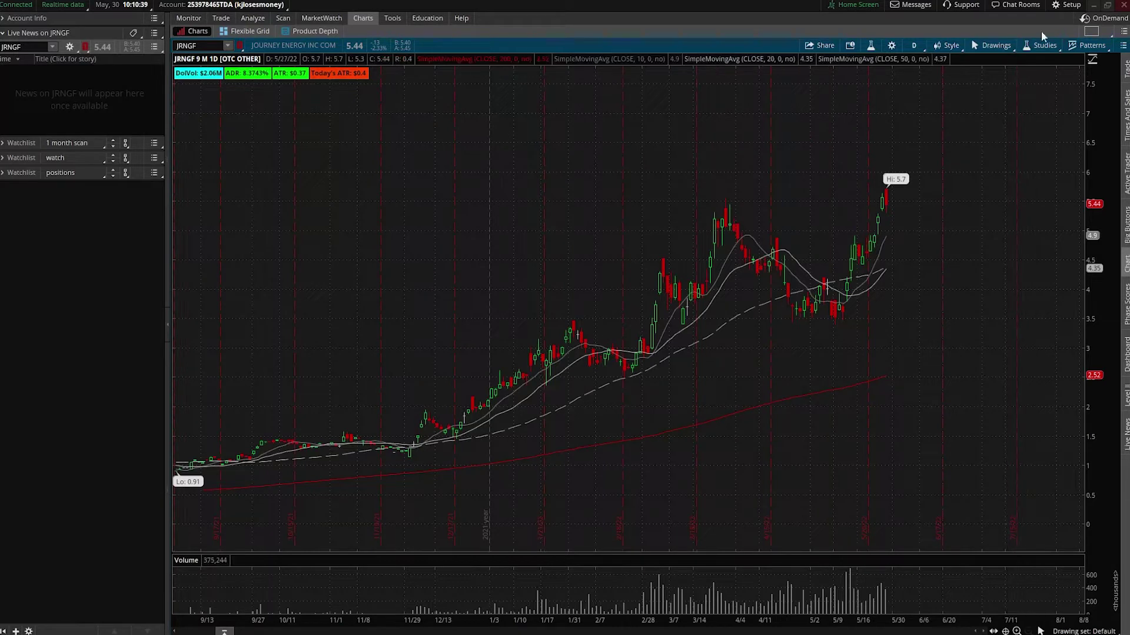
# - Paste the shared tos.mx scan link, preview it, and import it as '6 month scan'
pyautogui.click(1058, 6)
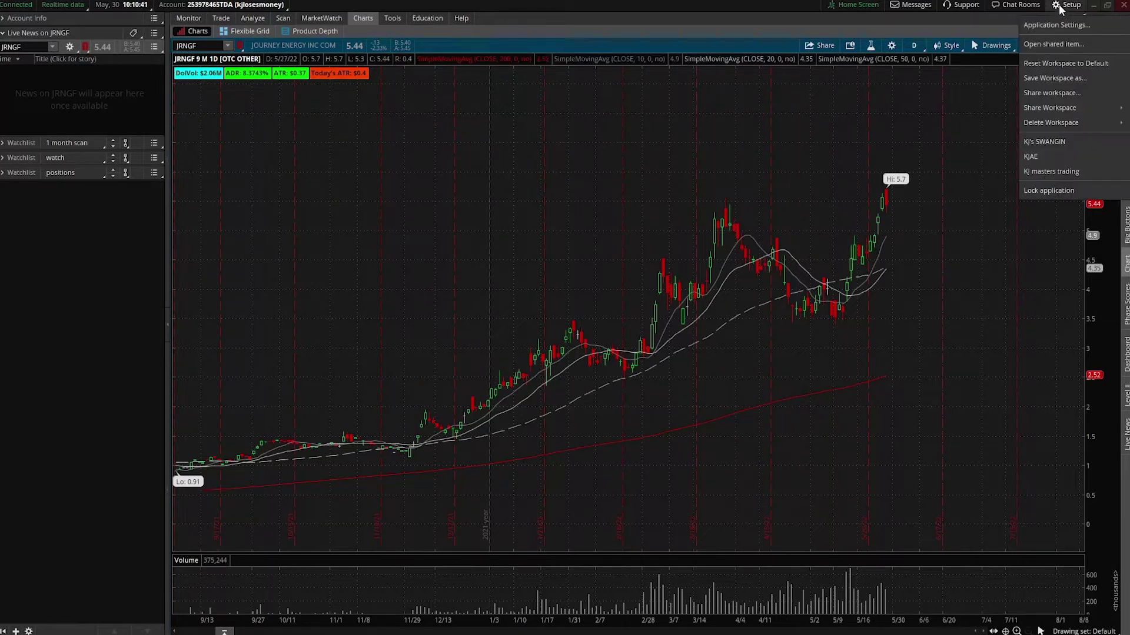
pyautogui.click(1054, 44)
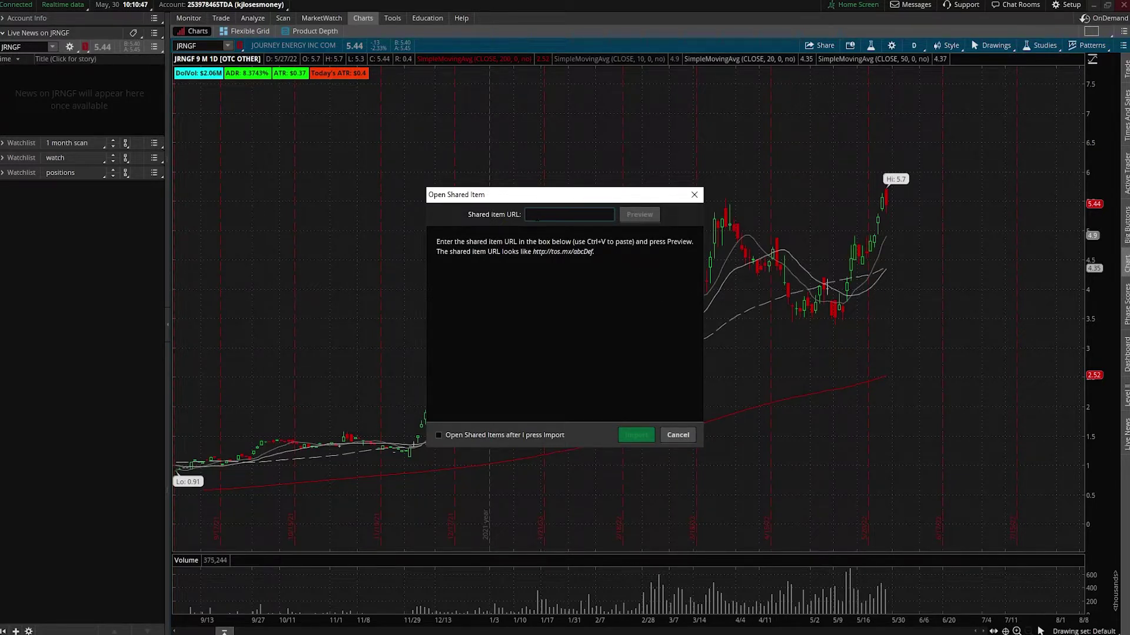
pyautogui.write('http://tos.mx/D1HwrKa')
pyautogui.click(641, 214)
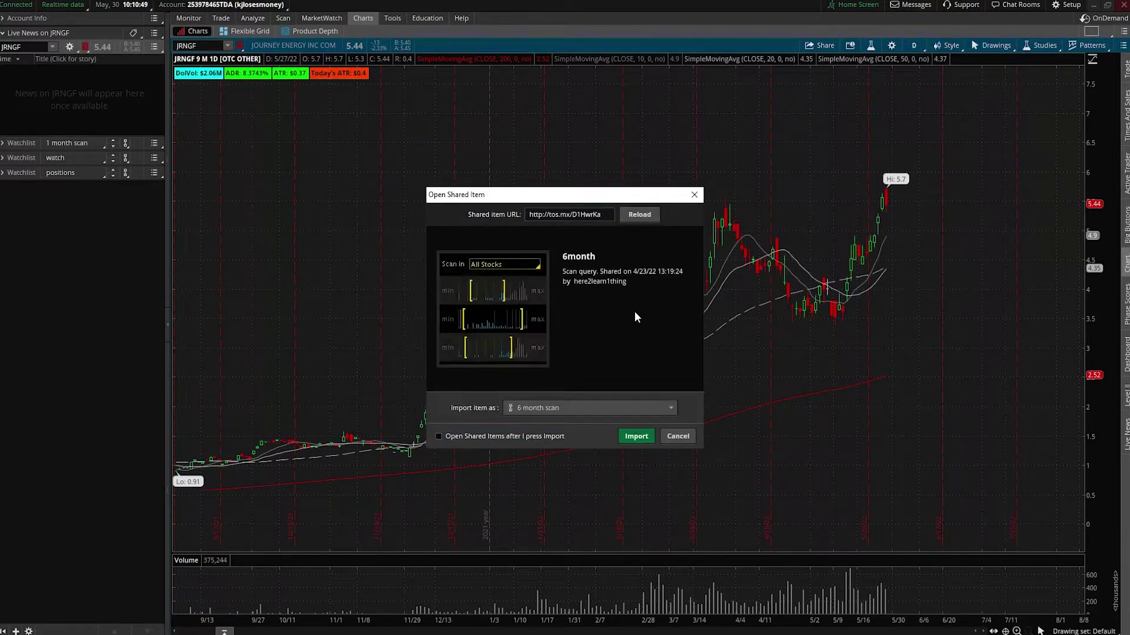
pyautogui.click(676, 436)
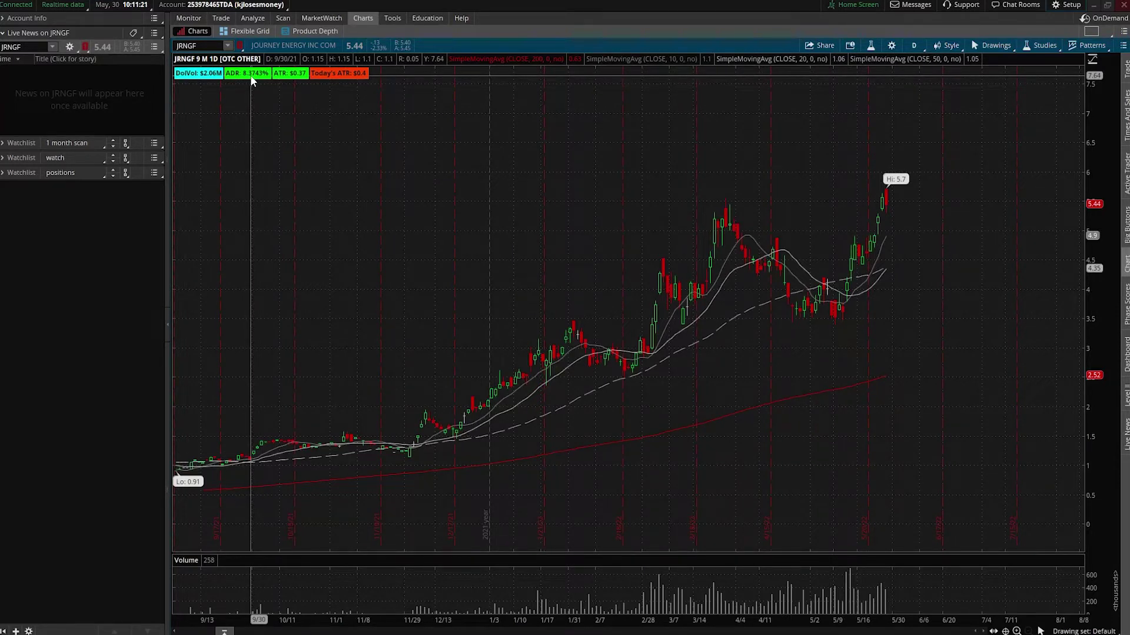
# - Reopen the shared item window and cancel it without importing anything
pyautogui.click(1057, 7)
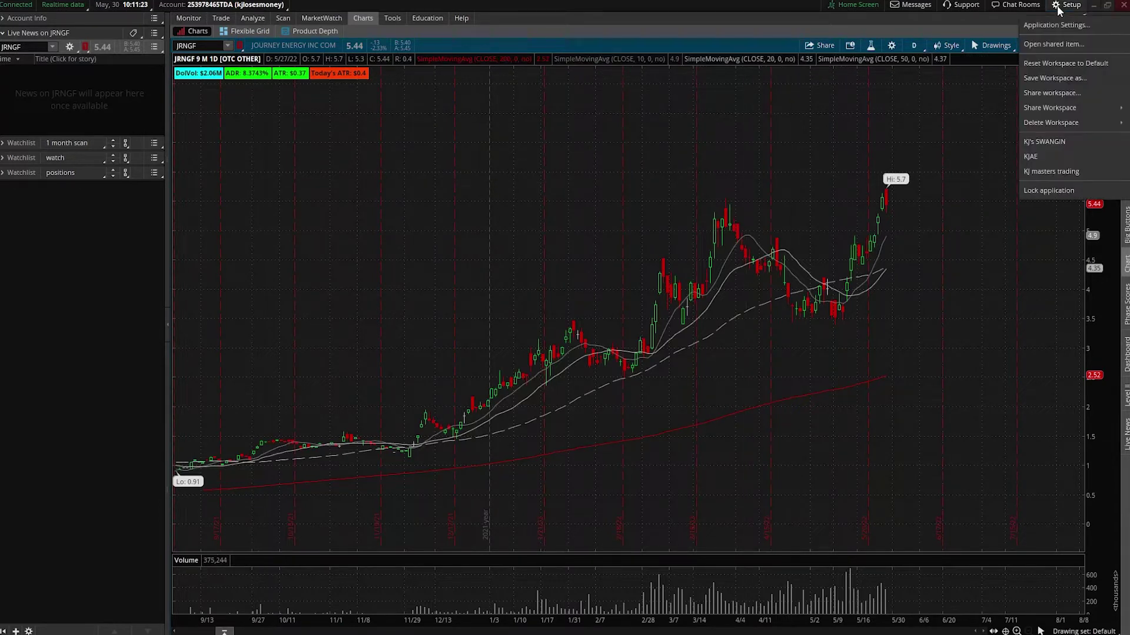
pyautogui.click(1052, 45)
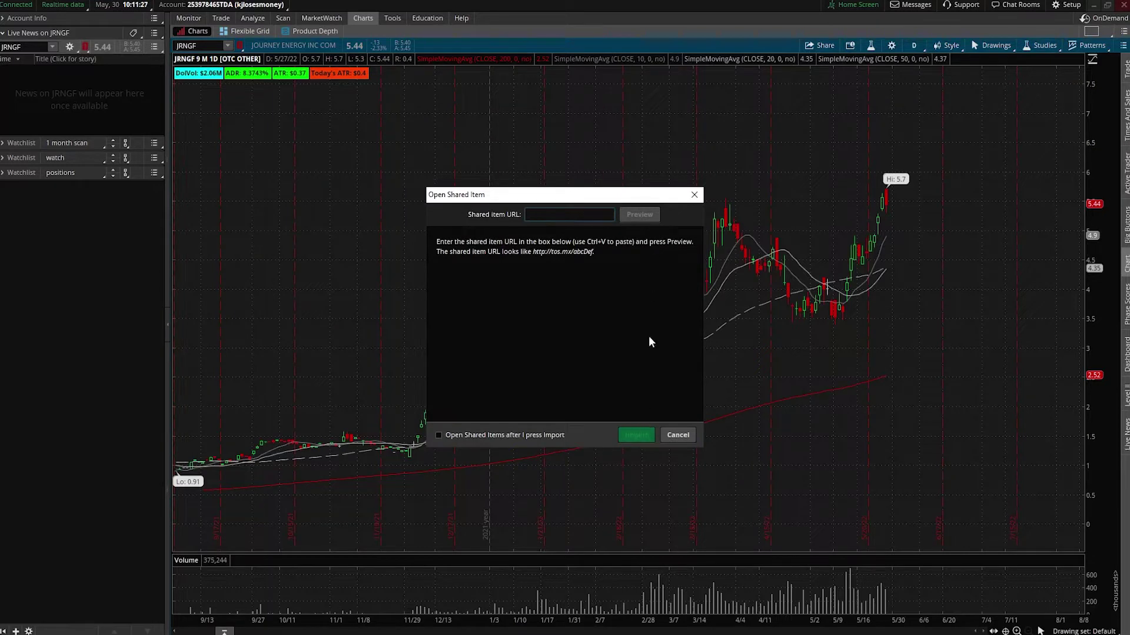
pyautogui.click(677, 435)
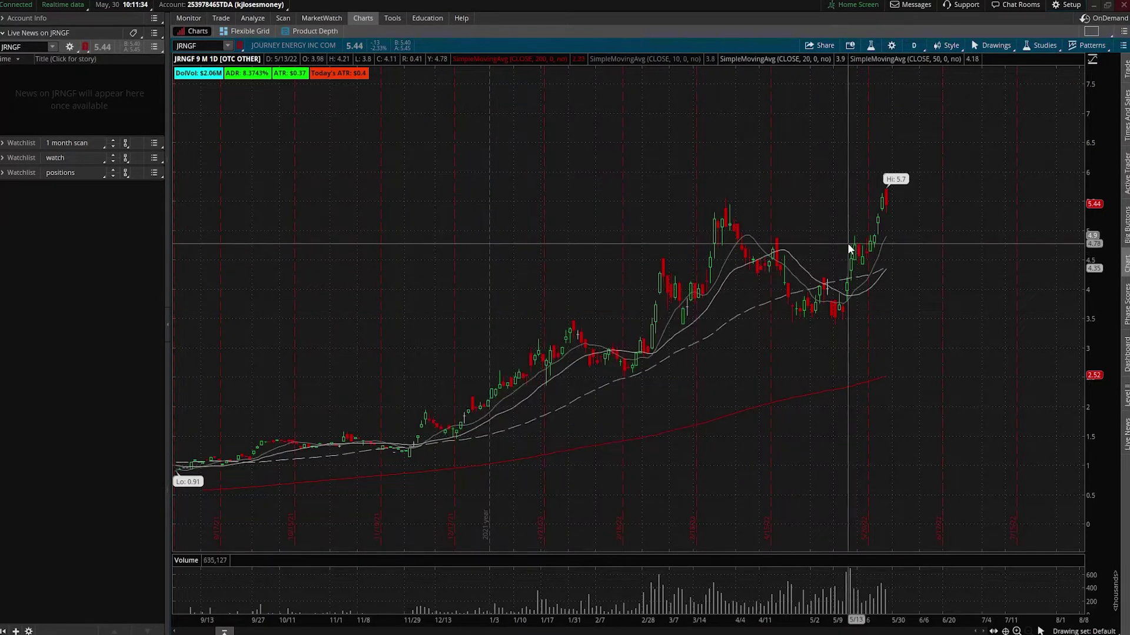
# - Draw a trendline from the early-March high to a week later, abandoning a second line
pyautogui.middleClick(616, 248)
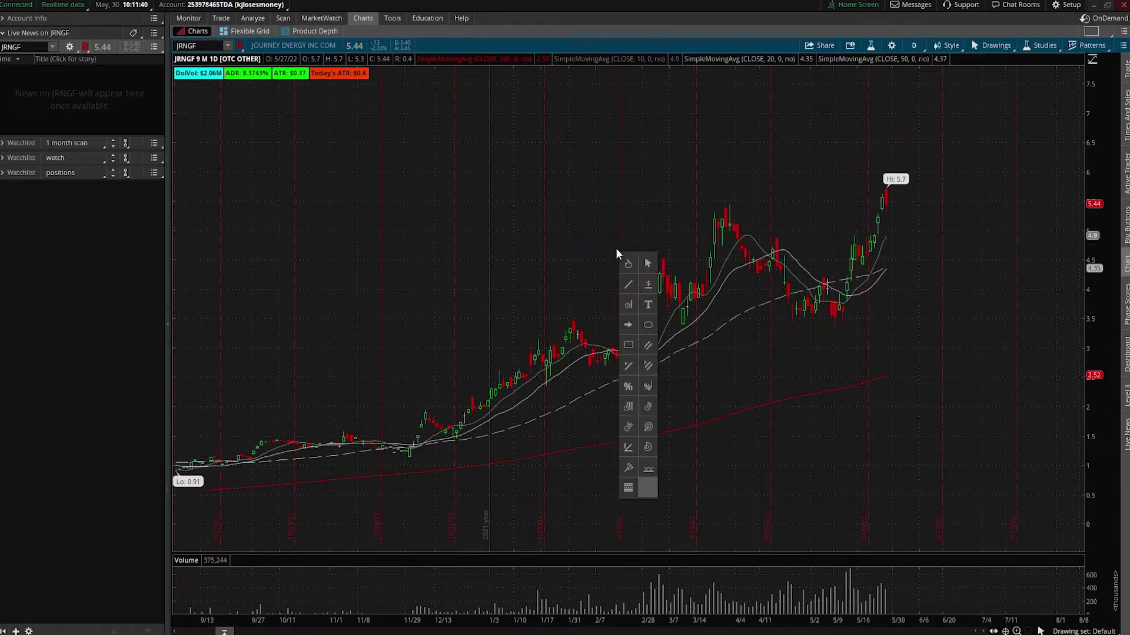
pyautogui.click(631, 290)
pyautogui.click(667, 270)
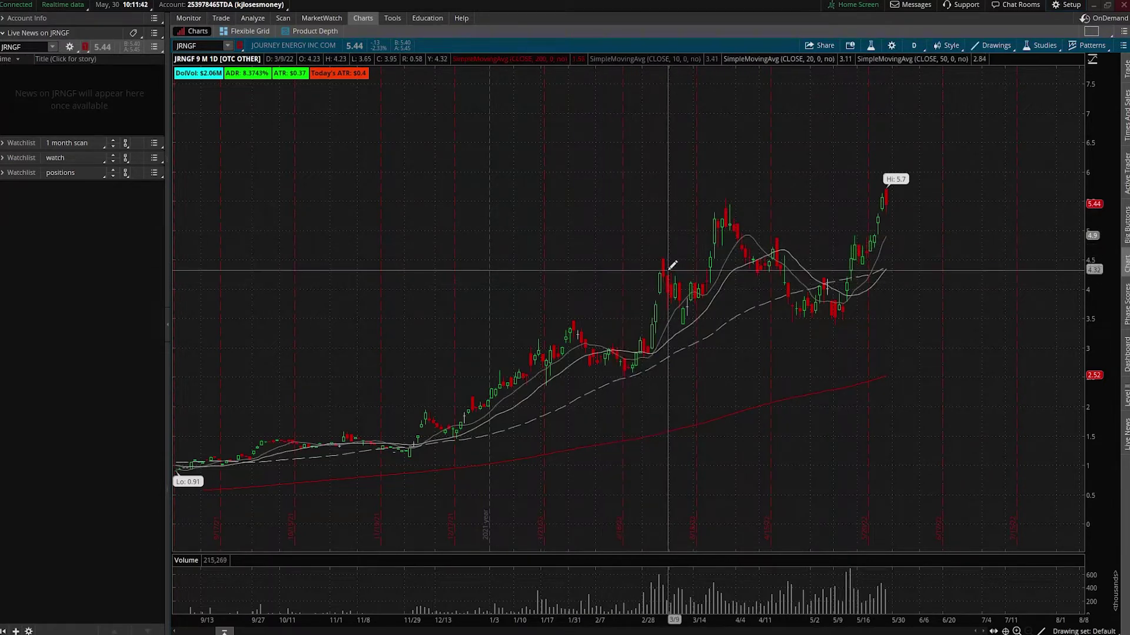
pyautogui.click(710, 281)
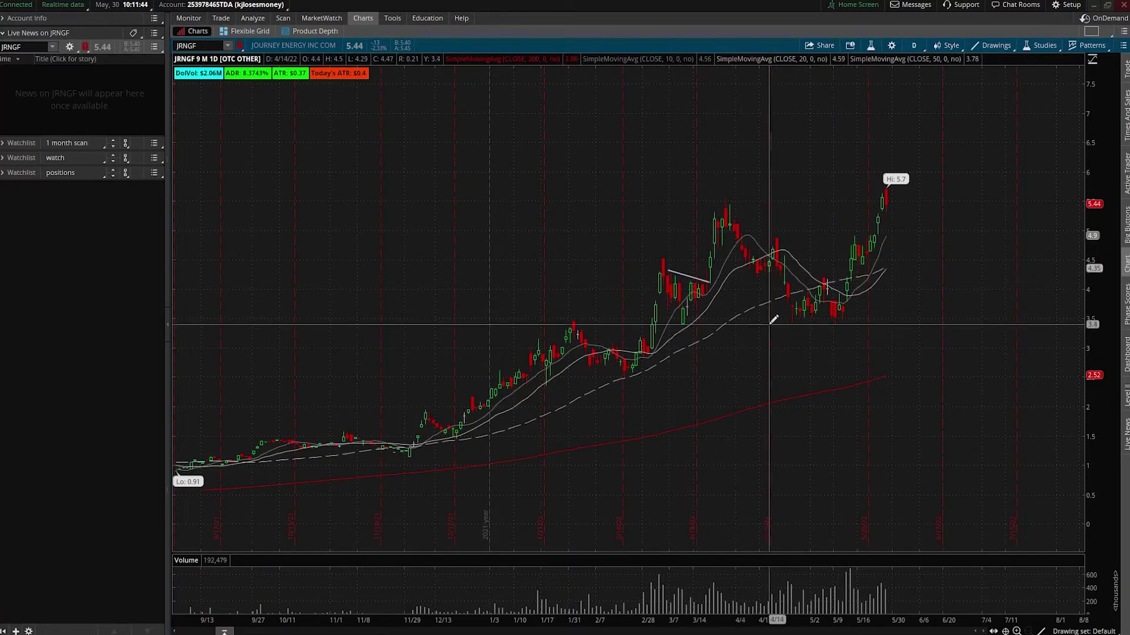
pyautogui.click(875, 320)
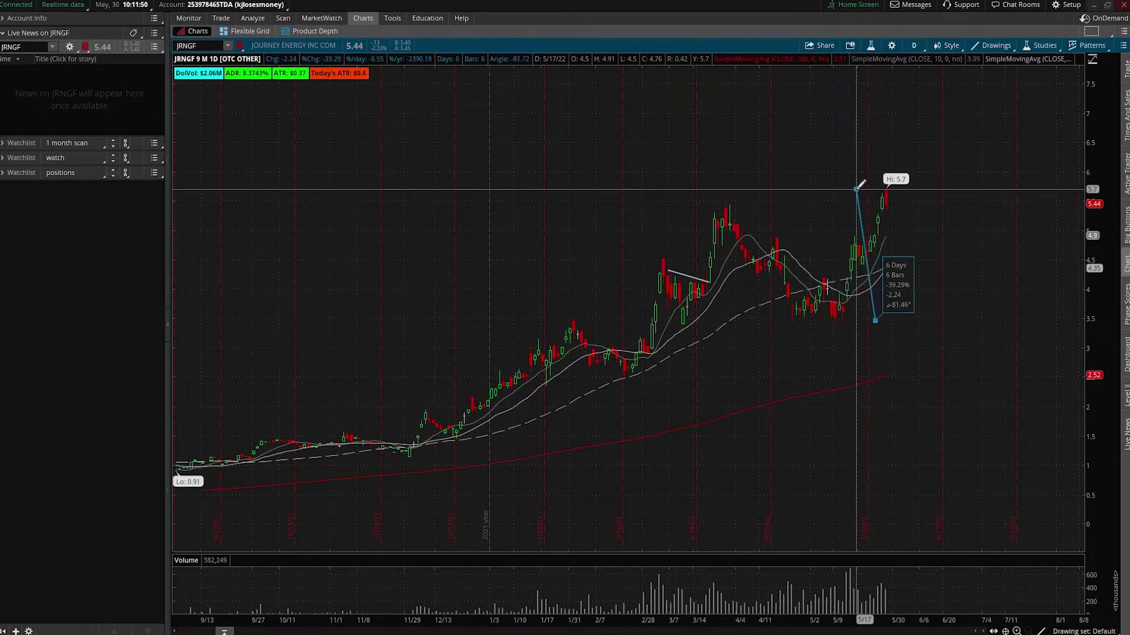
pyautogui.press('Escape')
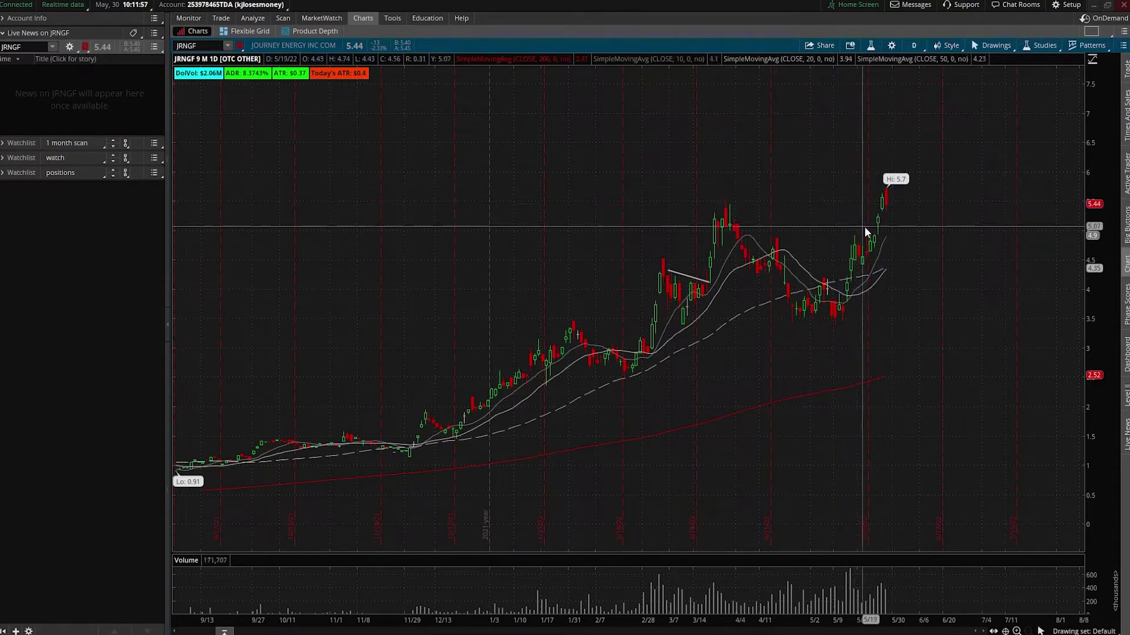
# - Create a JRNGF mark alert at 4.98, then move it to 4.72, replacing the old alert
pyautogui.rightClick(936, 233)
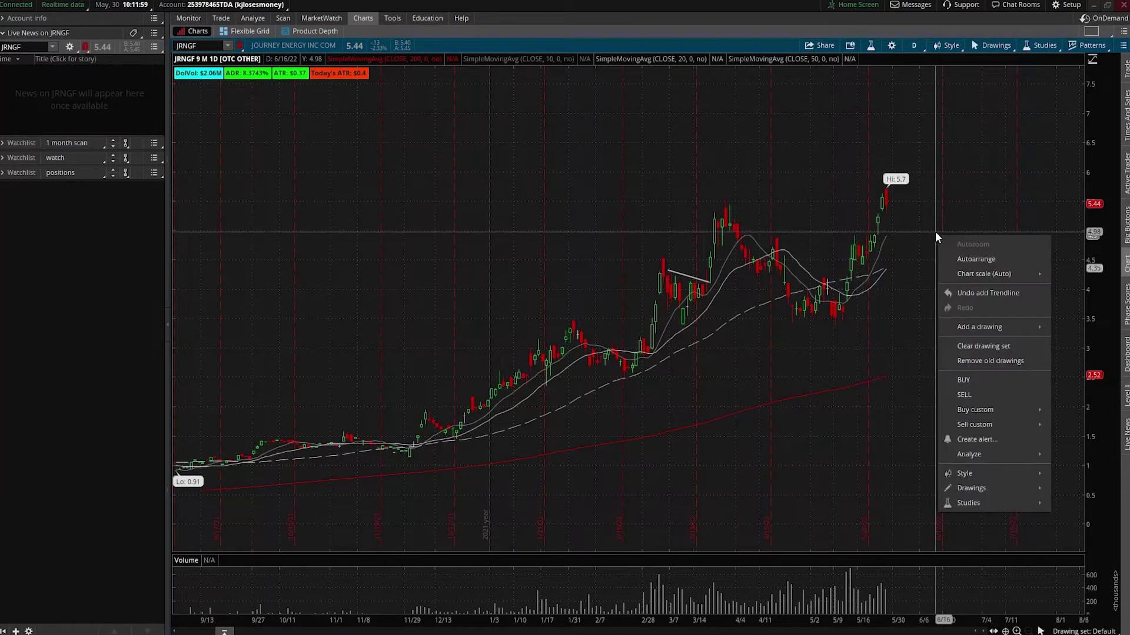
pyautogui.click(987, 439)
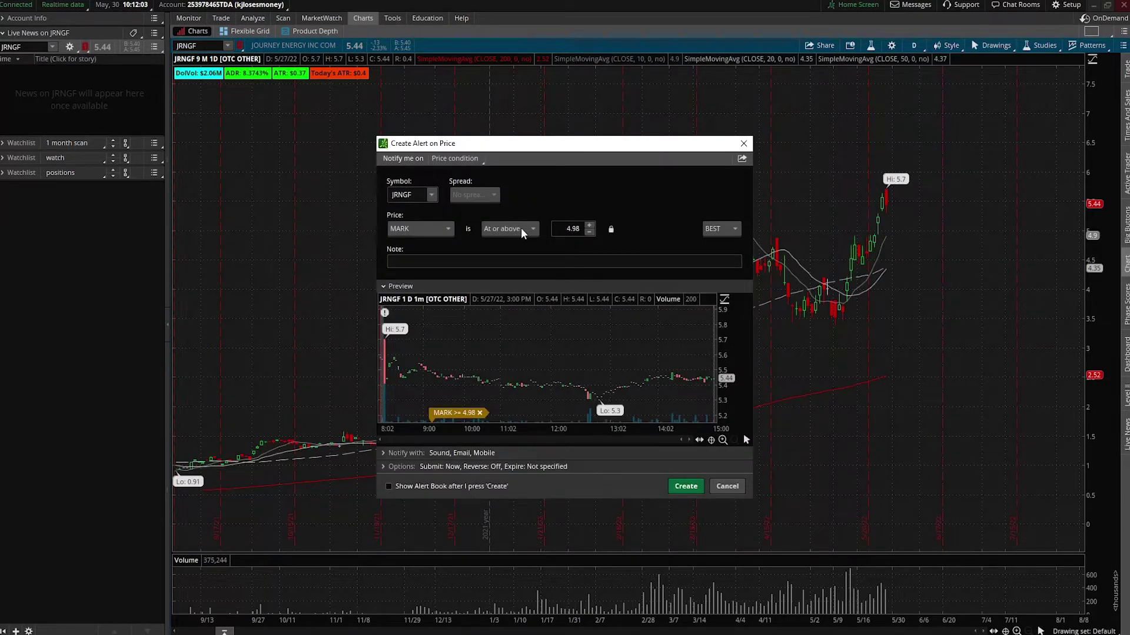
pyautogui.click(685, 486)
pyautogui.moveTo(457, 238)
pyautogui.mouseDown()
pyautogui.moveTo(447, 234)
pyautogui.moveTo(453, 247)
pyautogui.mouseUp()
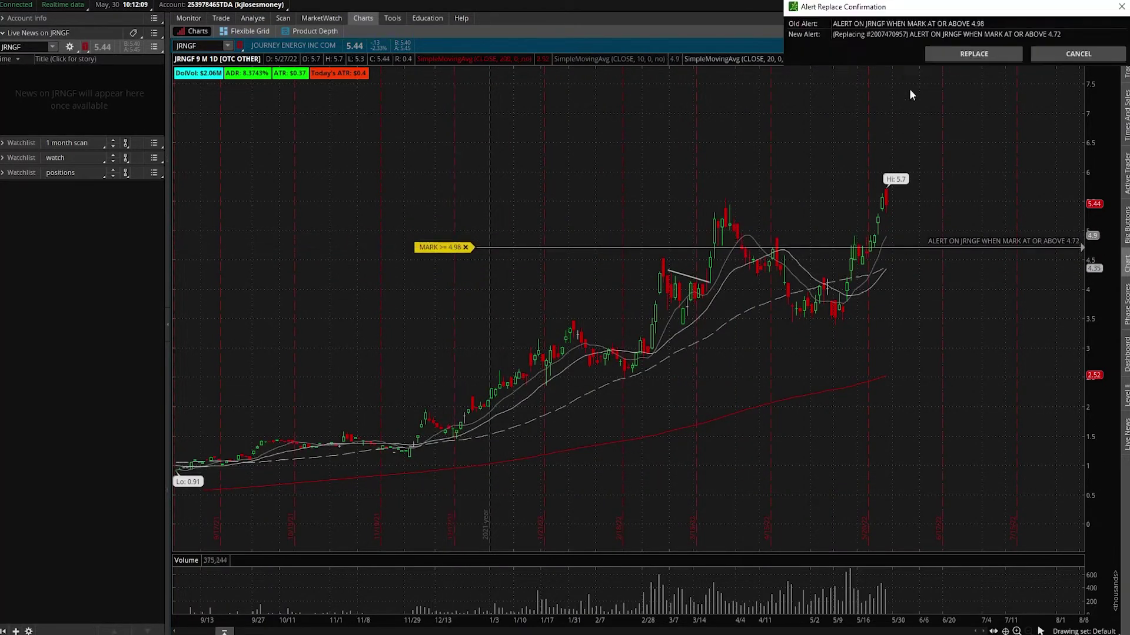
pyautogui.click(944, 54)
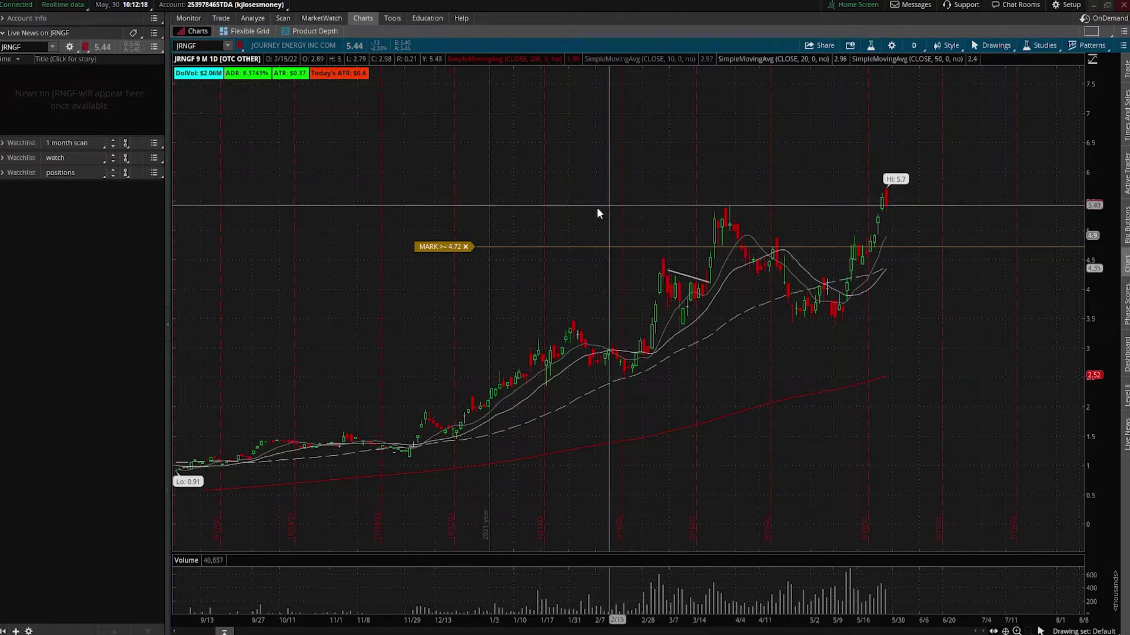
# - Remove the 4.72 alert from the chart and look through watchlist and gadget options without changes
pyautogui.click(465, 246)
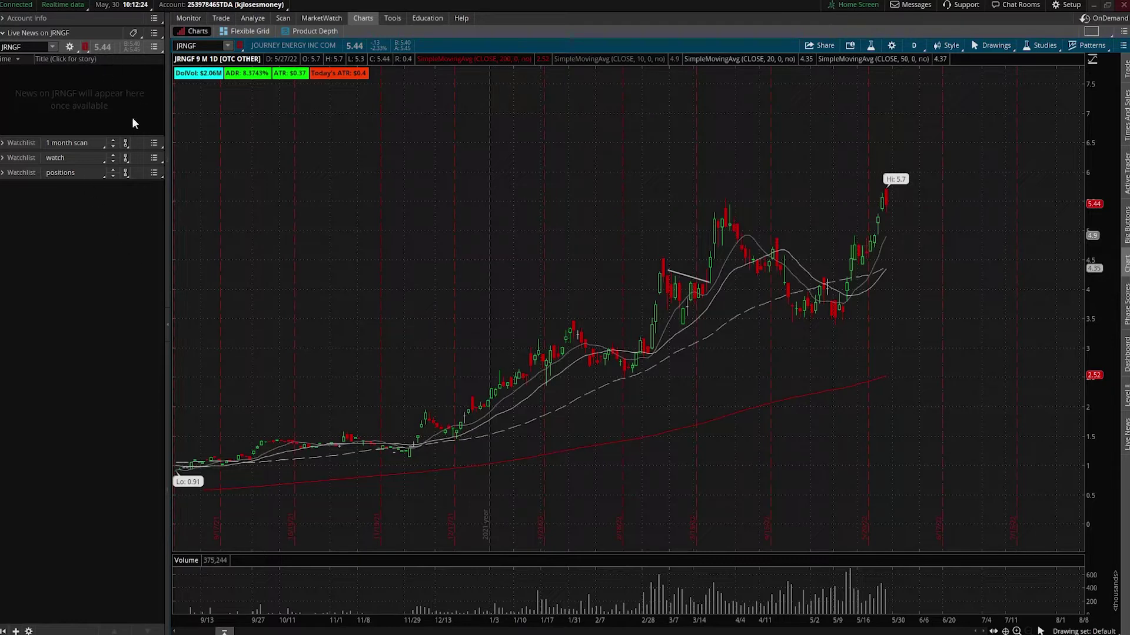
pyautogui.click(154, 144)
pyautogui.click(128, 350)
pyautogui.click(15, 631)
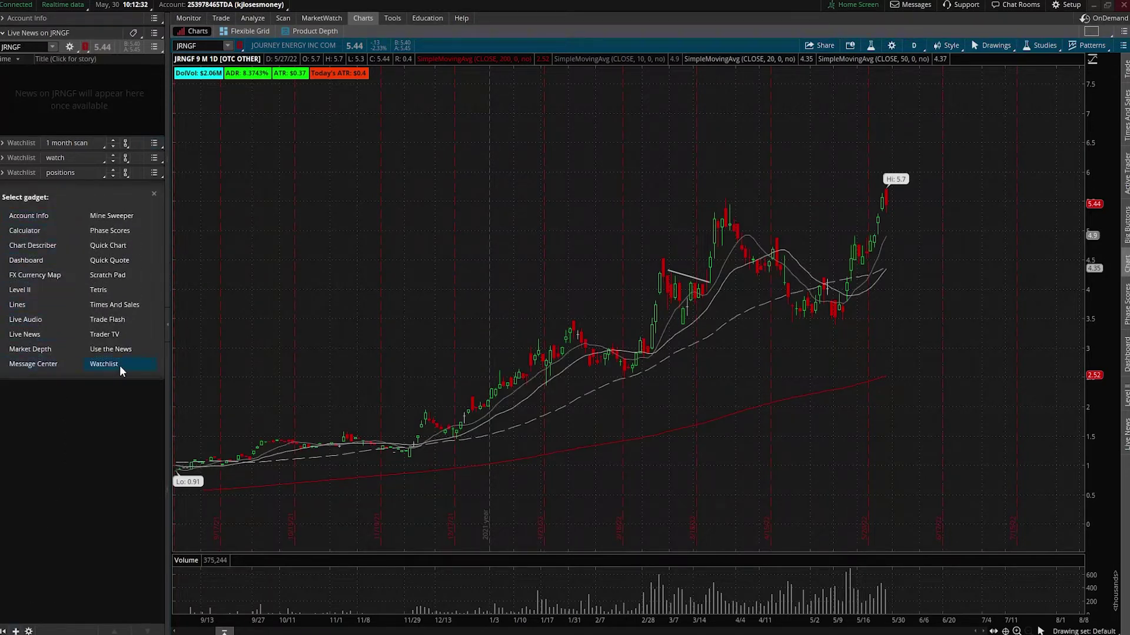
pyautogui.click(153, 195)
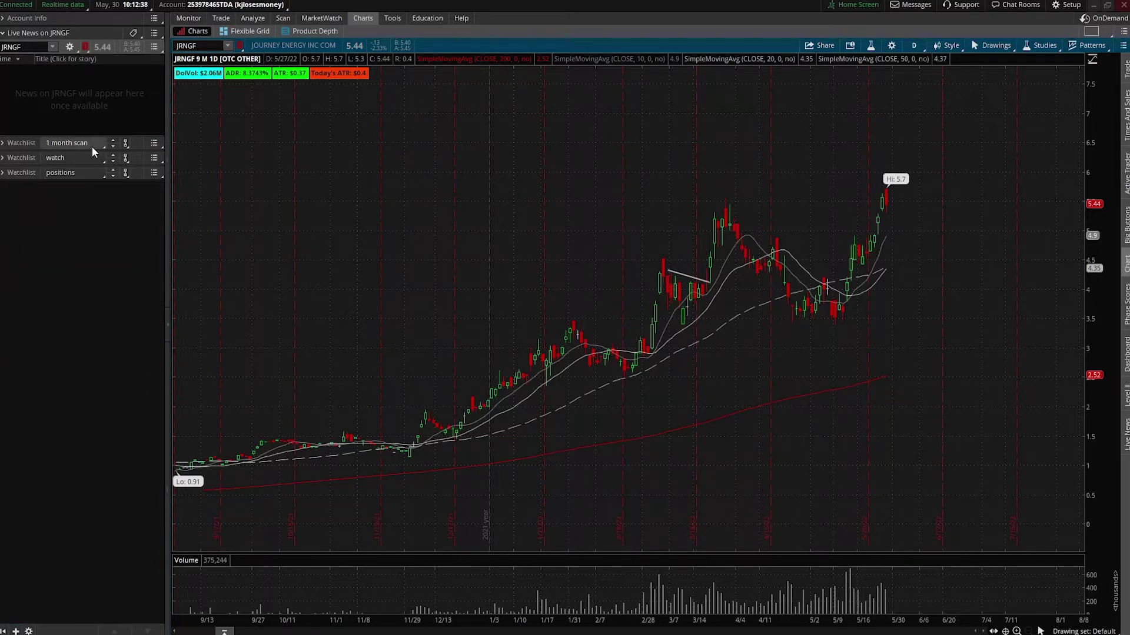
pyautogui.click(24, 142)
pyautogui.click(23, 144)
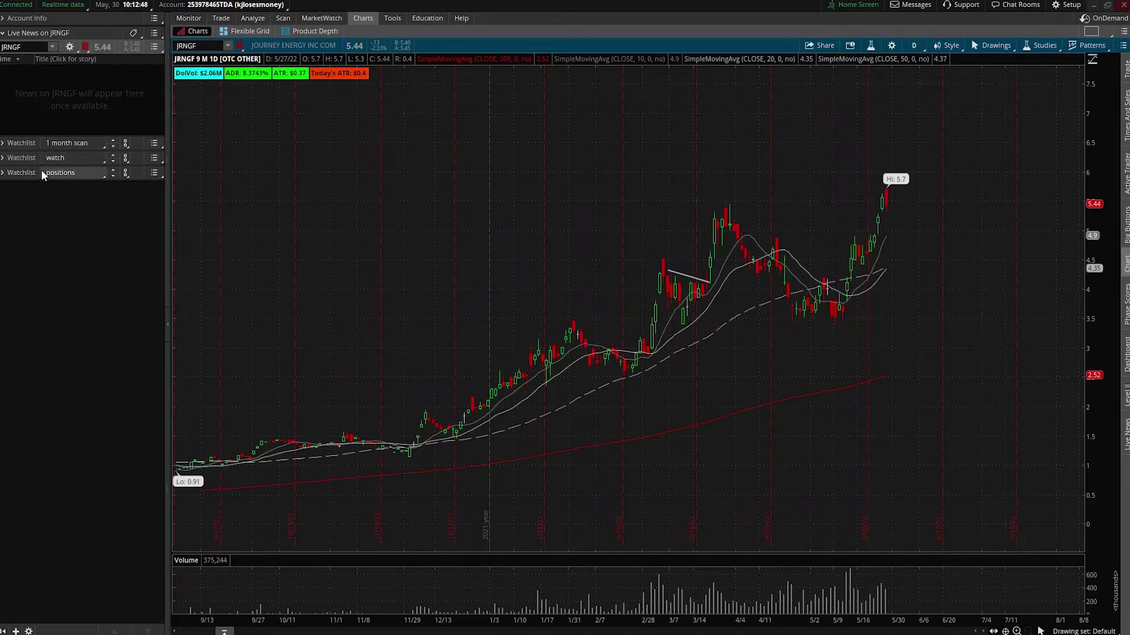
# - Link the 1 month scan, watch and positions watchlists and the chart to the red group
pyautogui.click(125, 143)
pyautogui.click(123, 175)
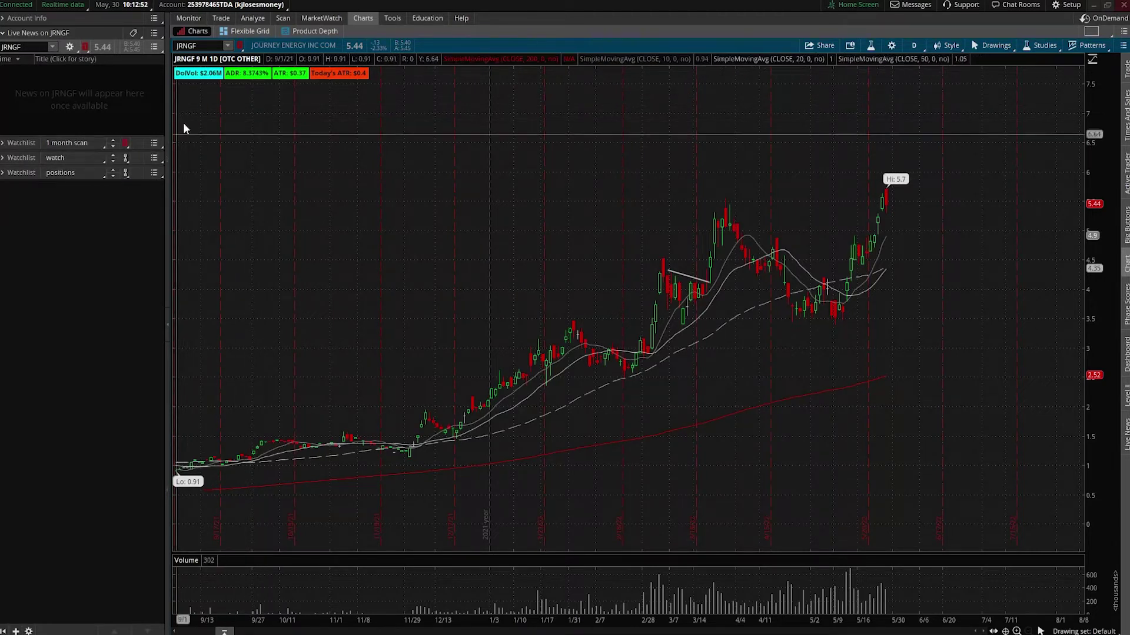
pyautogui.click(240, 44)
pyautogui.click(232, 78)
pyautogui.click(124, 158)
pyautogui.click(123, 190)
pyautogui.click(126, 173)
pyautogui.click(129, 205)
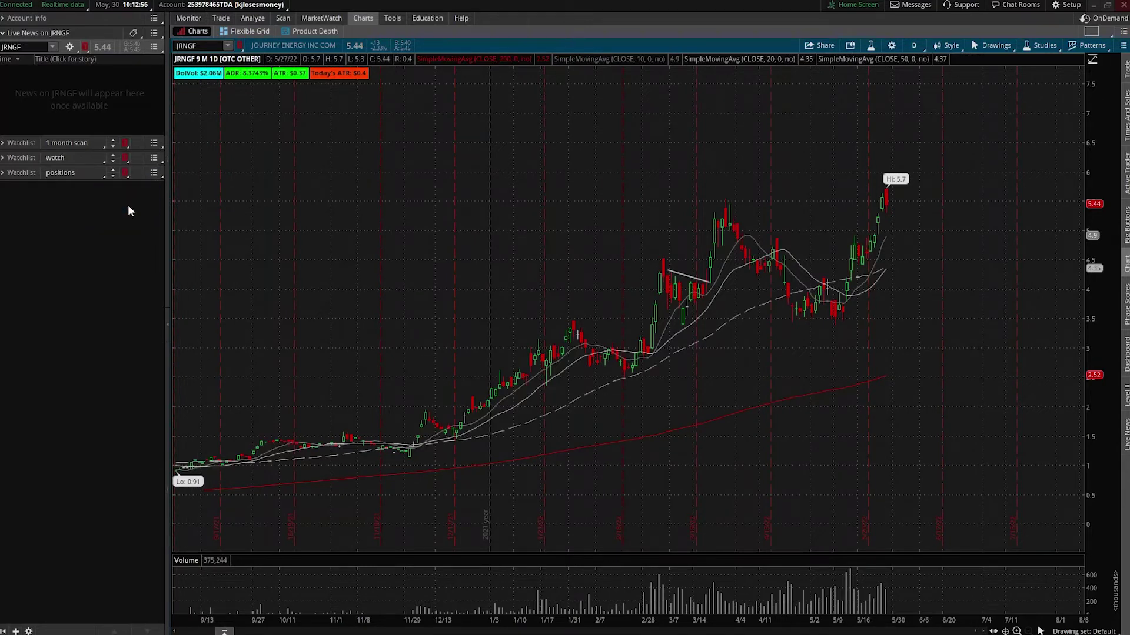
# - Expand the watch and positions watchlists and show TSLA from positions on the chart
pyautogui.click(22, 159)
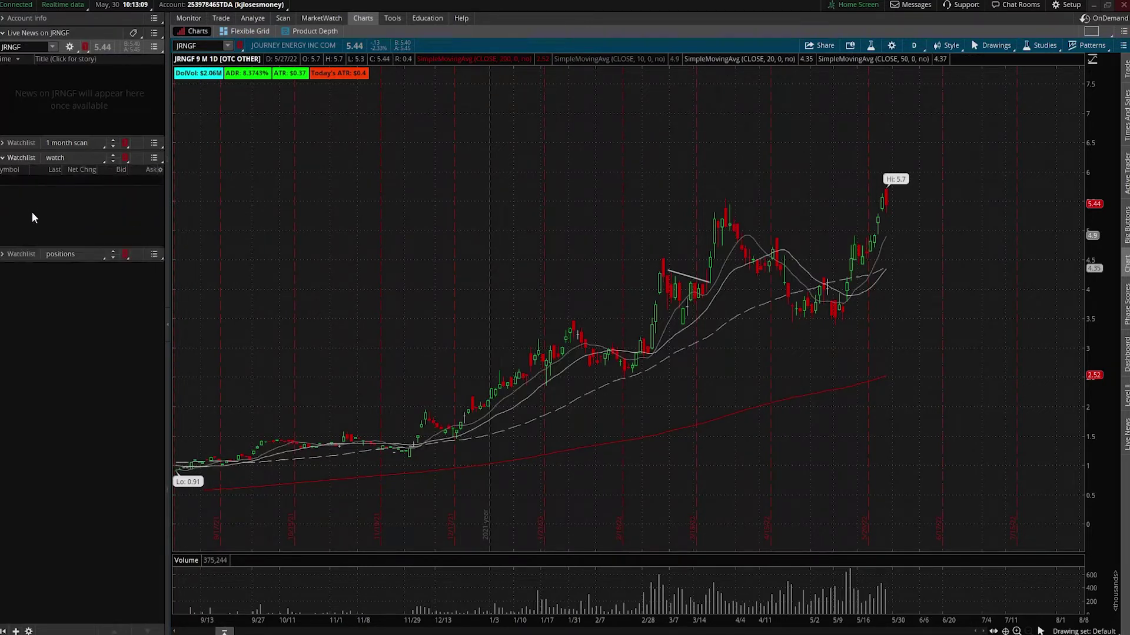
pyautogui.click(24, 254)
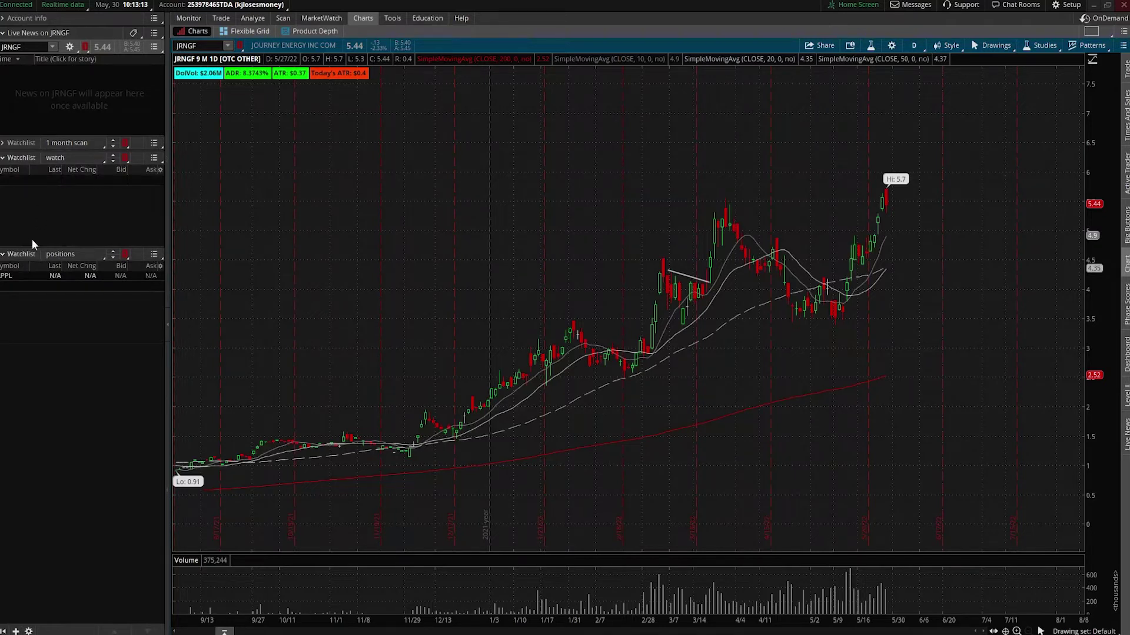
pyautogui.click(19, 273)
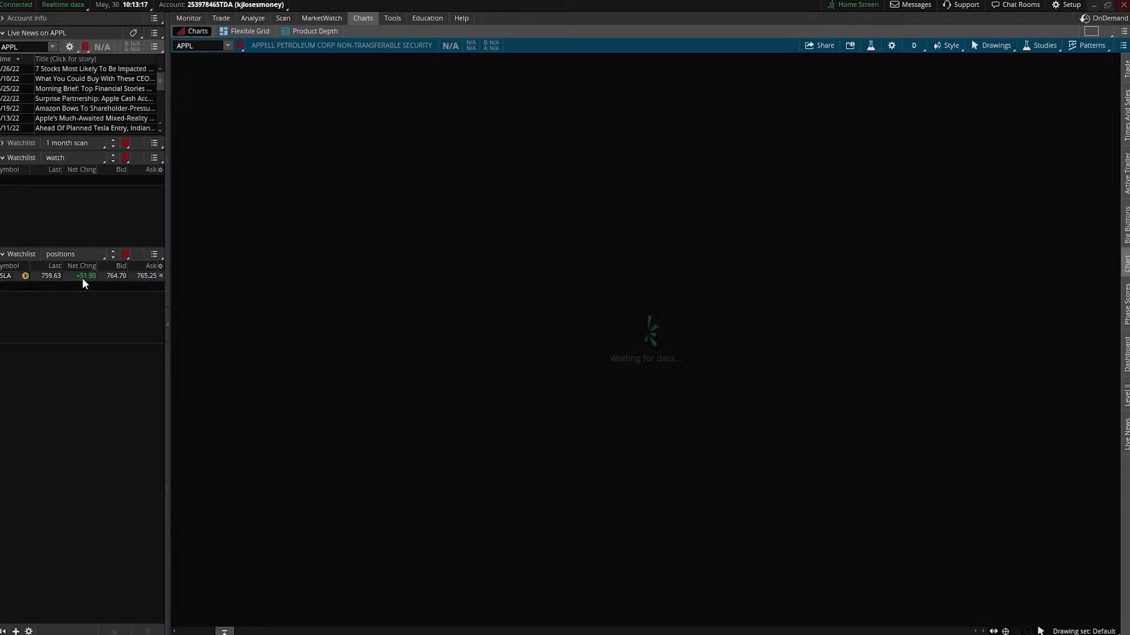
pyautogui.click(121, 275)
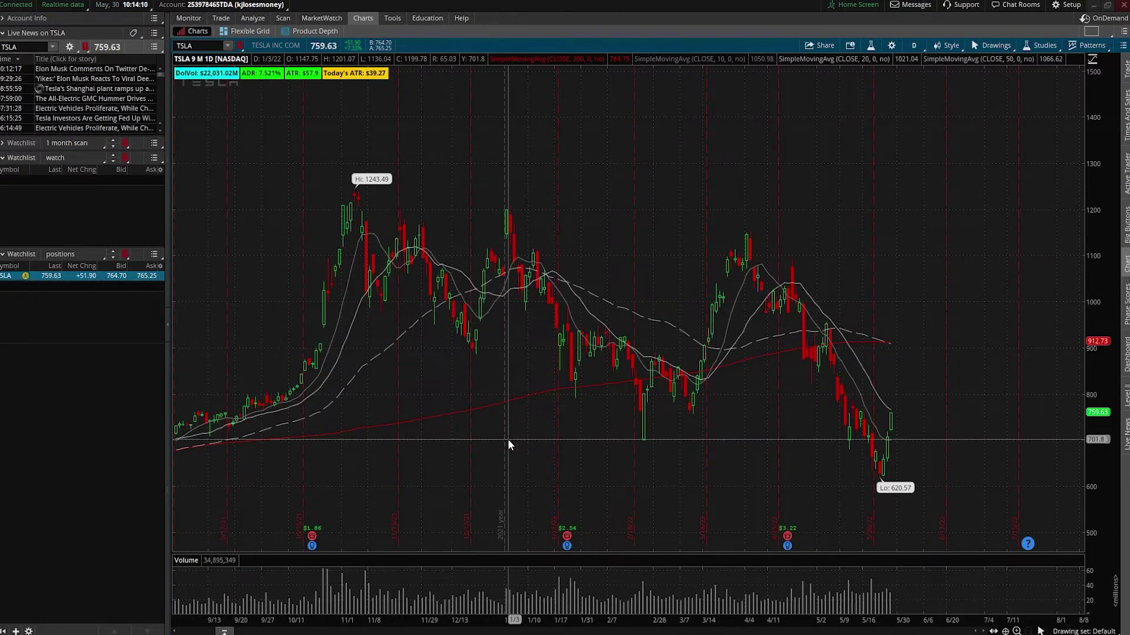
# - Replace the positions watchlist's columns with % Change followed by Last
pyautogui.rightClick(164, 269)
pyautogui.click(175, 281)
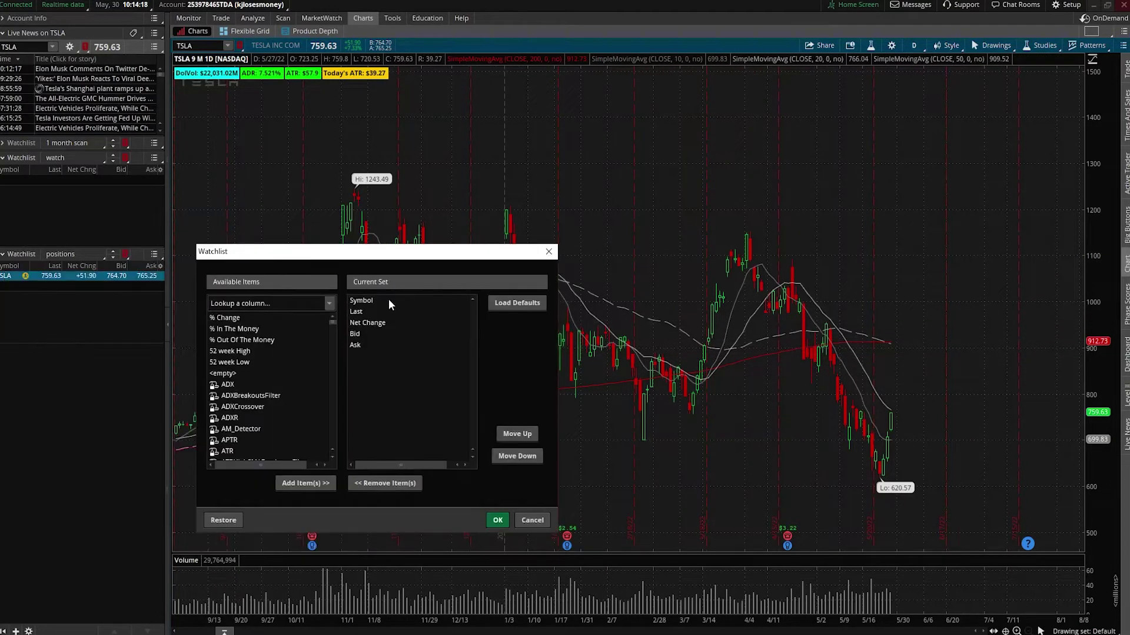
pyautogui.click(382, 311)
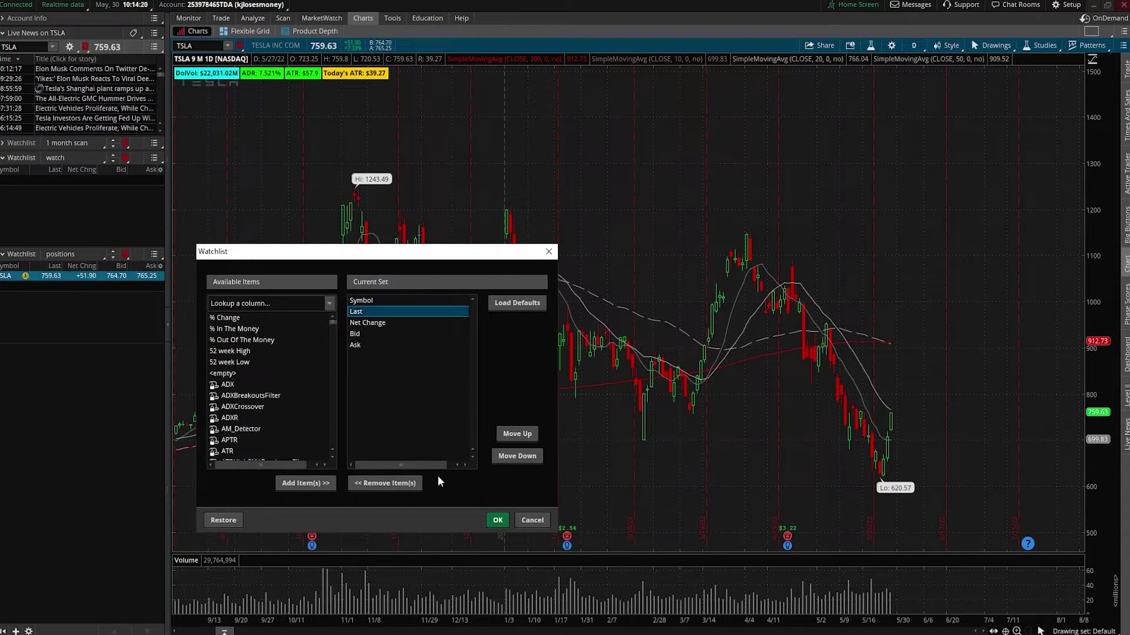
pyautogui.click(393, 482)
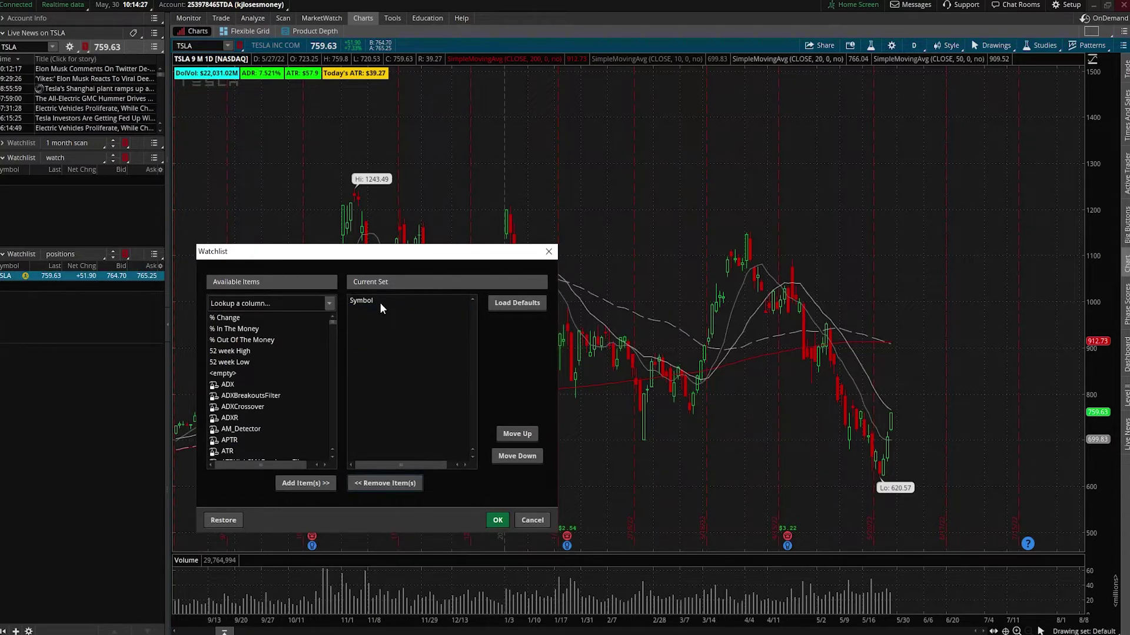
pyautogui.doubleClick(257, 317)
pyautogui.scroll(-15, 227, 355)
pyautogui.doubleClick(222, 351)
pyautogui.click(498, 521)
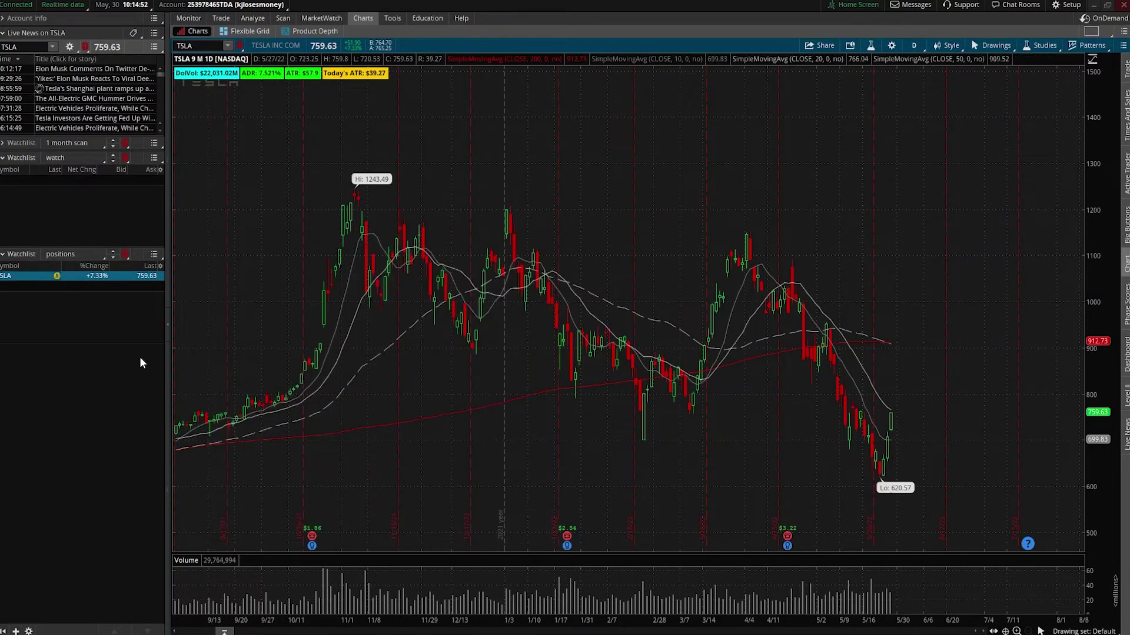
# - Add QQQ as a new row in the positions watchlist
pyautogui.click(144, 286)
pyautogui.write('QQQ')
pyautogui.press('Return')
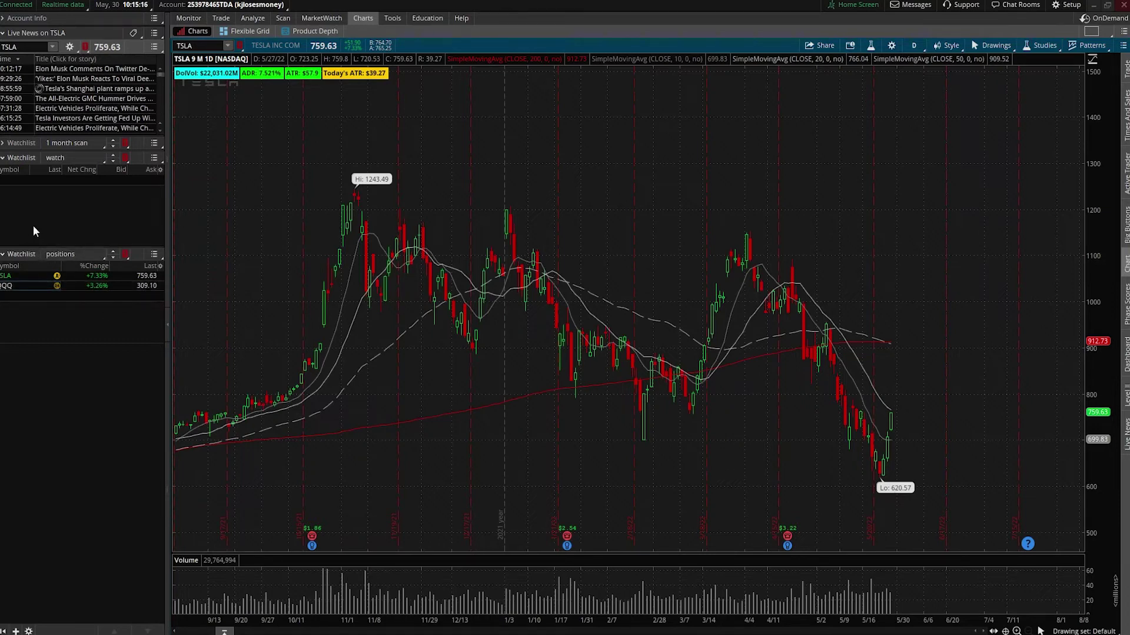
# - Load QQQ onto the chart, switch to the 5 Y : 1D time frame, and zoom into 2020
pyautogui.click(914, 46)
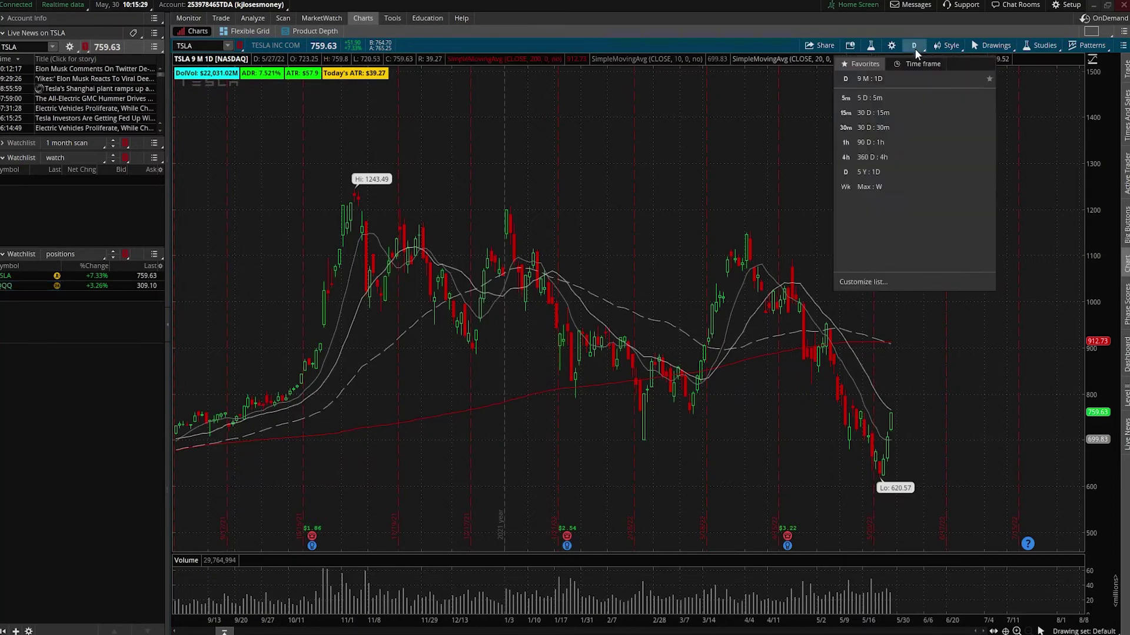
pyautogui.click(890, 78)
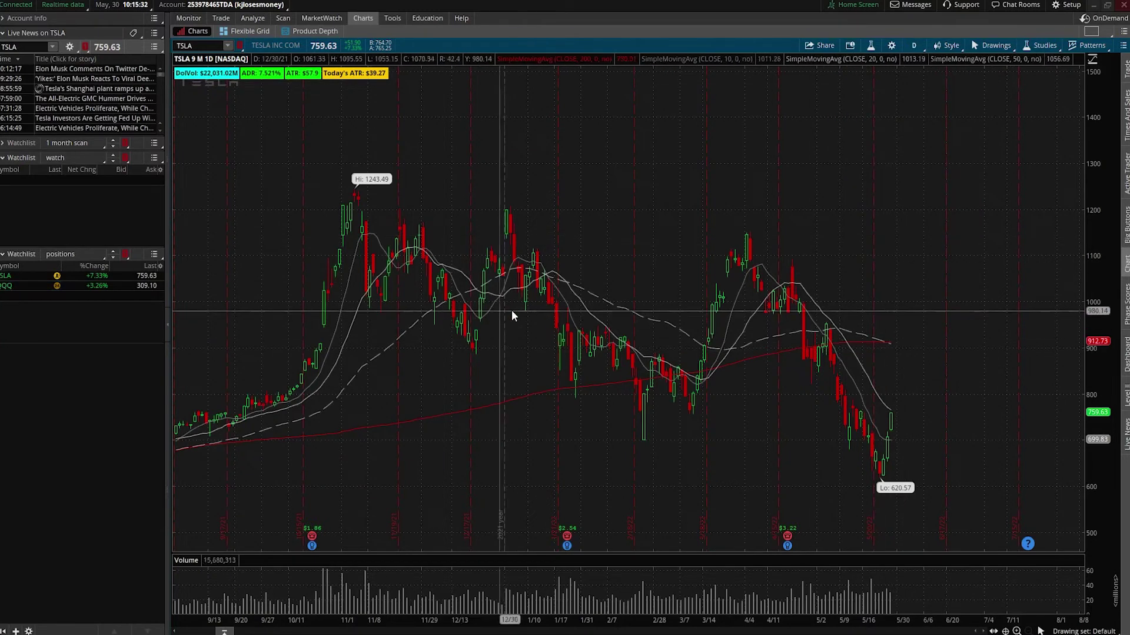
pyautogui.click(96, 285)
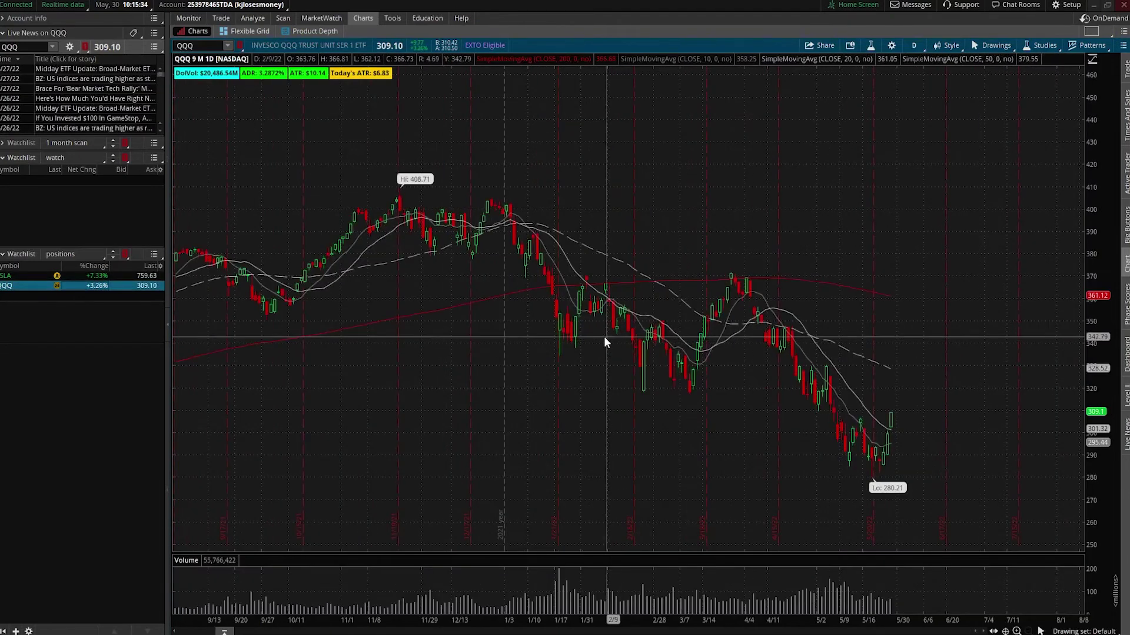
pyautogui.click(915, 45)
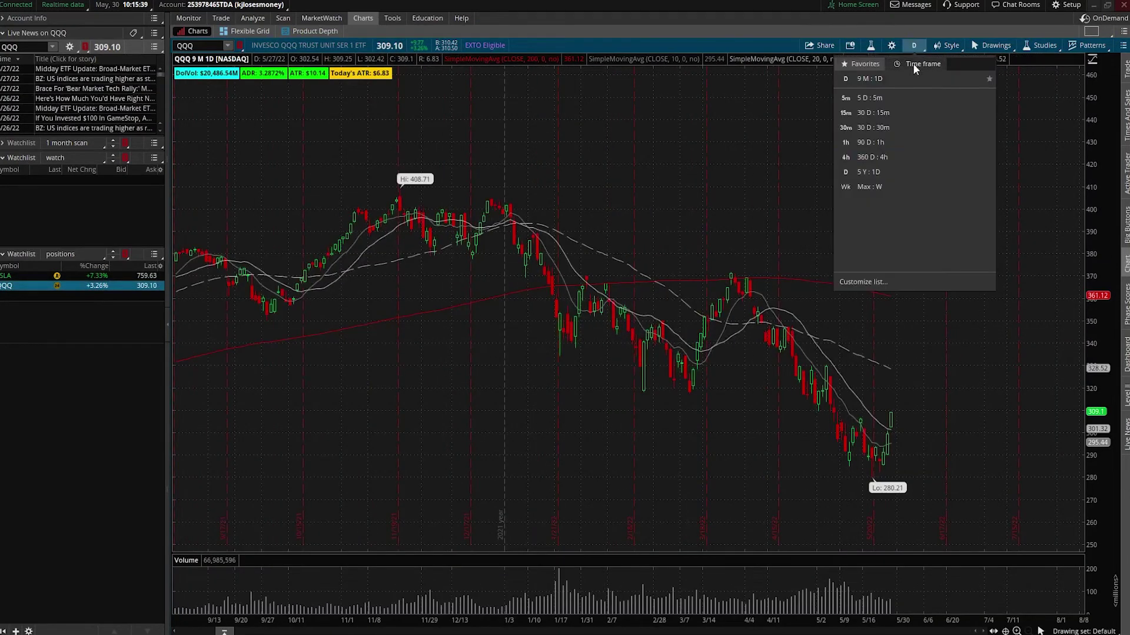
pyautogui.click(875, 171)
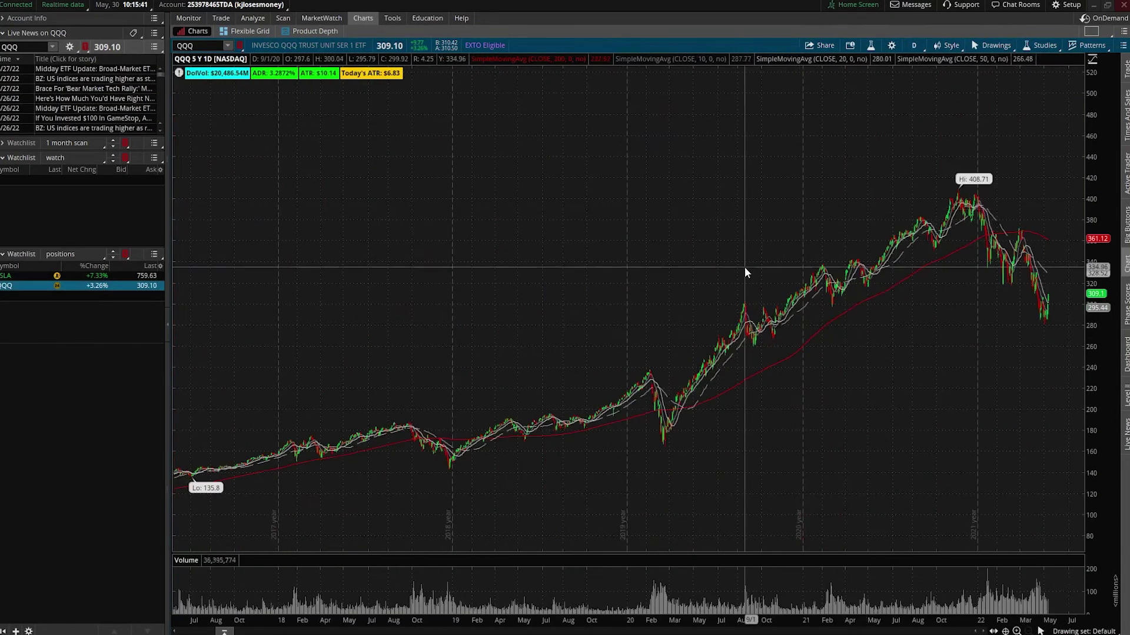
pyautogui.moveTo(814, 176); pyautogui.dragTo(616, 200)
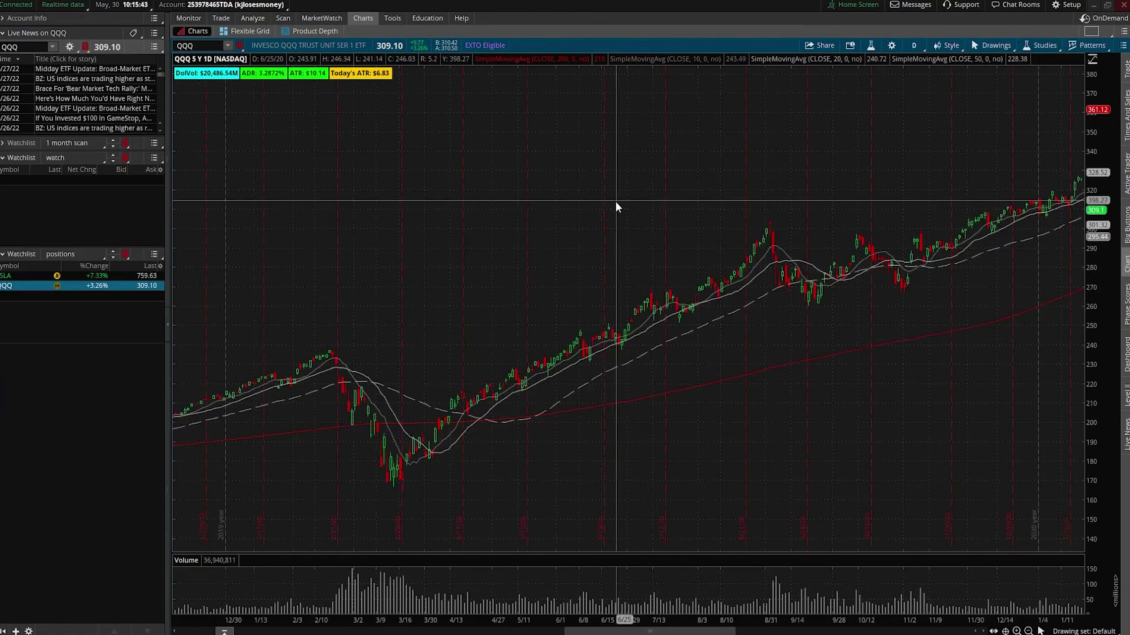
pyautogui.moveTo(650, 631)
pyautogui.mouseDown()
pyautogui.moveTo(740, 632)
pyautogui.moveTo(641, 633)
pyautogui.mouseUp()
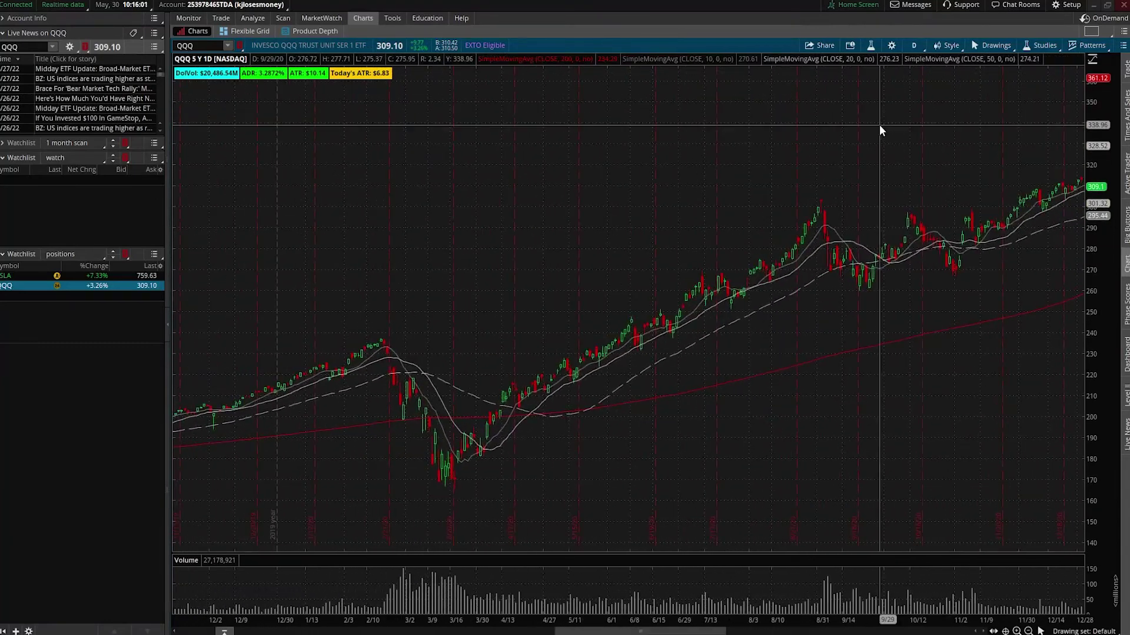